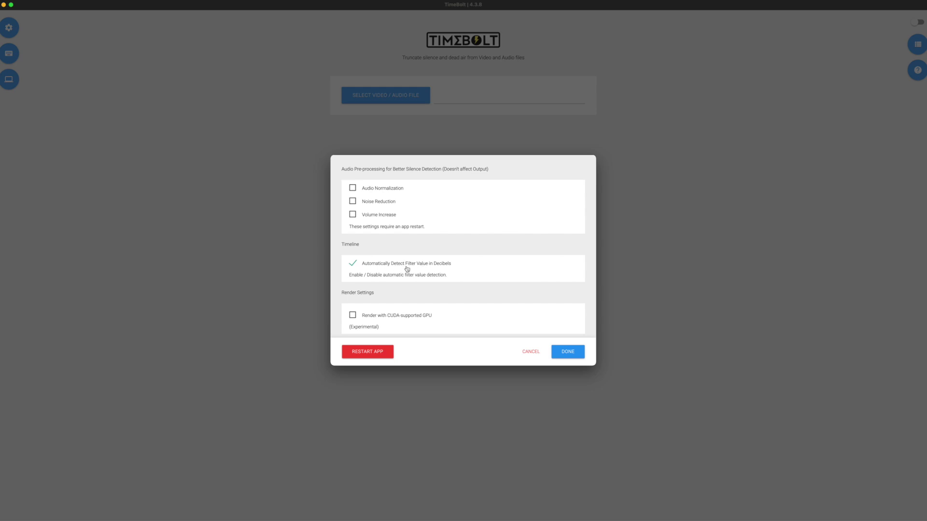
- Close the app settings and bring up the Keyboard Shortcuts list
click(568, 350)
click(9, 53)
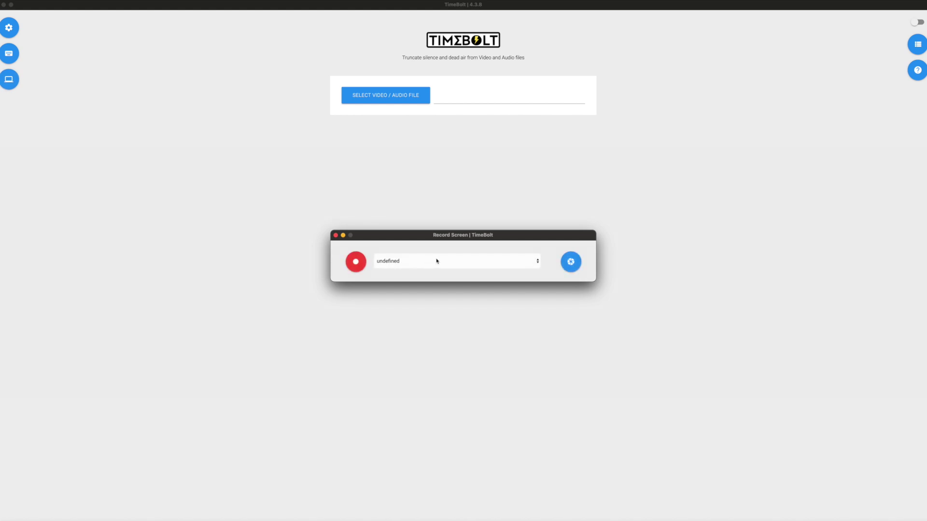
- Close the screen recorder, view the Render Queue, toggle the theme, and bring Finder with C0001.MP4 forward
click(918, 46)
click(919, 46)
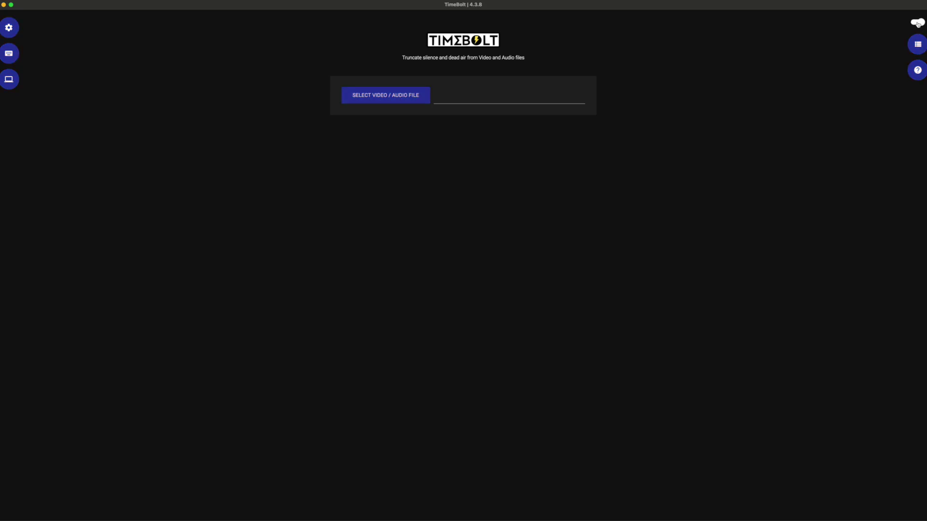
click(918, 23)
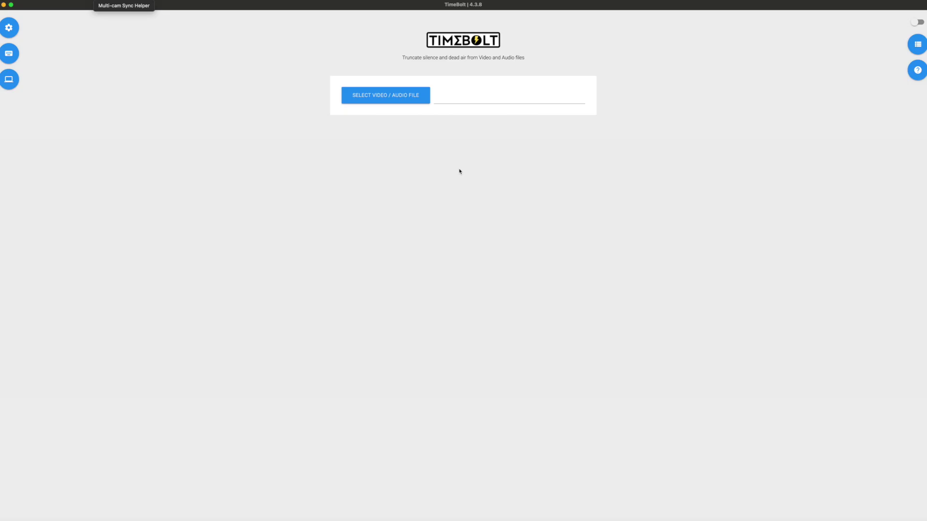
key(super+Tab)
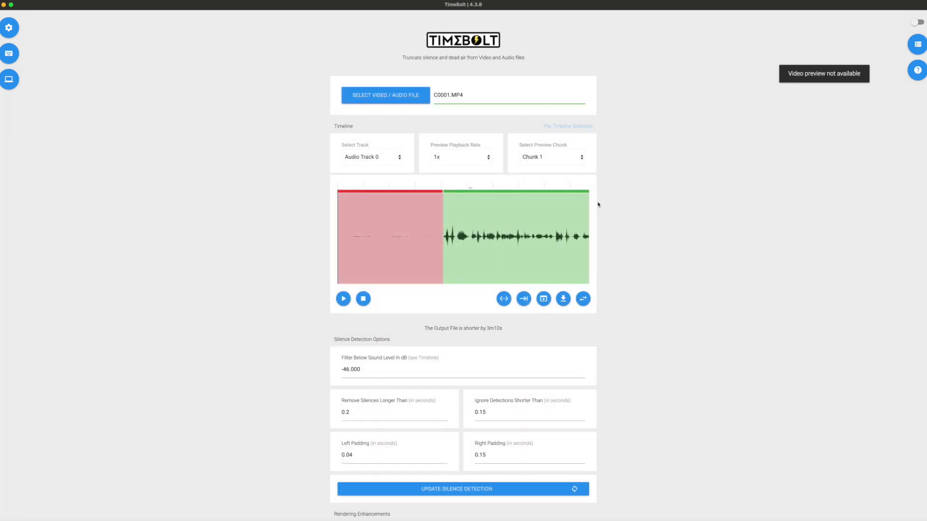
- Keep the preview playback rate at 1x and expand the timeline to full window width
click(456, 157)
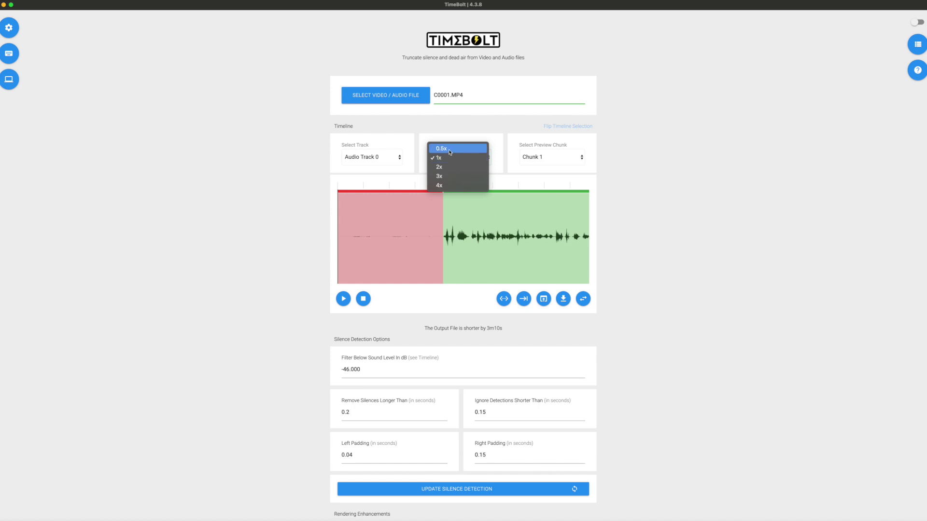
click(449, 159)
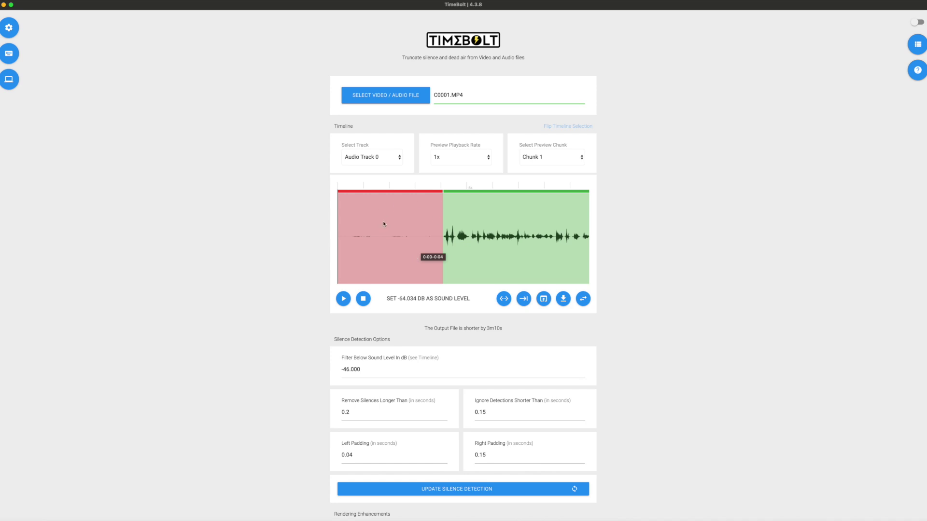
click(583, 300)
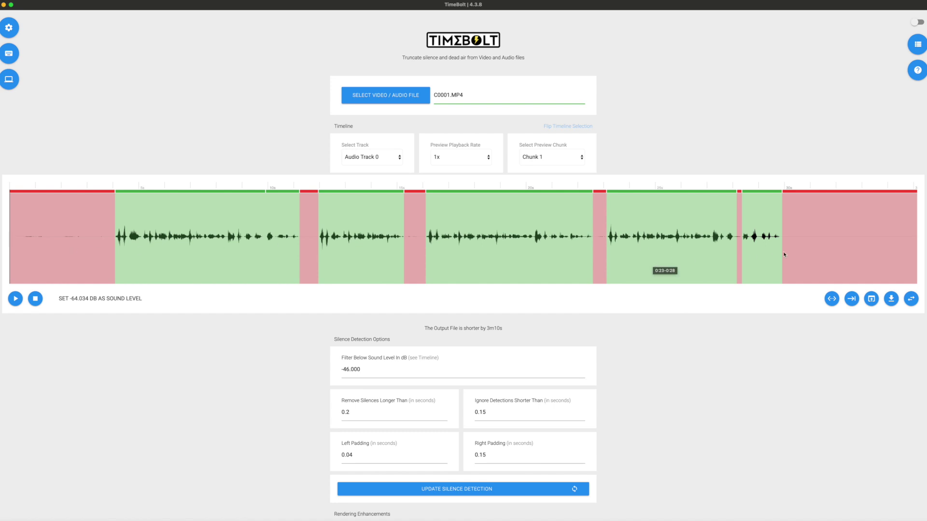
- Set preview playback speed to 2x and play through the start of the clip
click(459, 161)
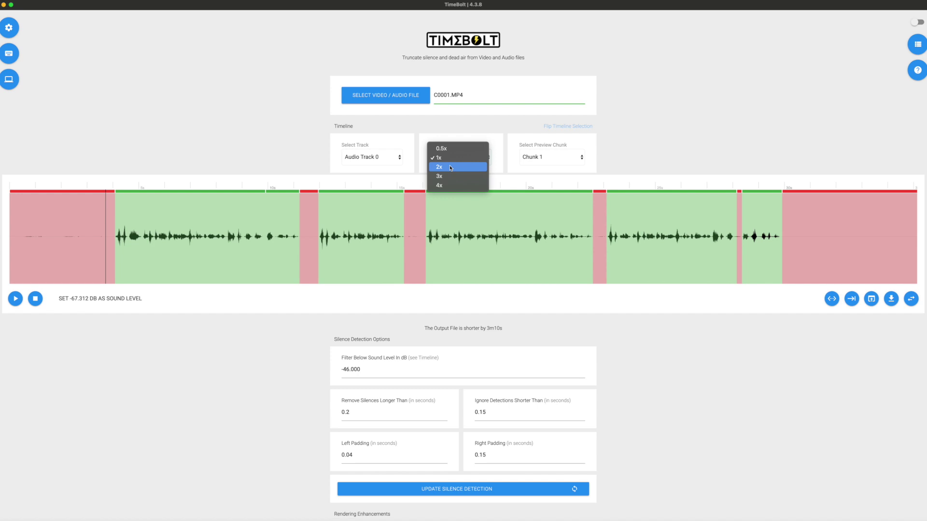
click(450, 167)
click(15, 299)
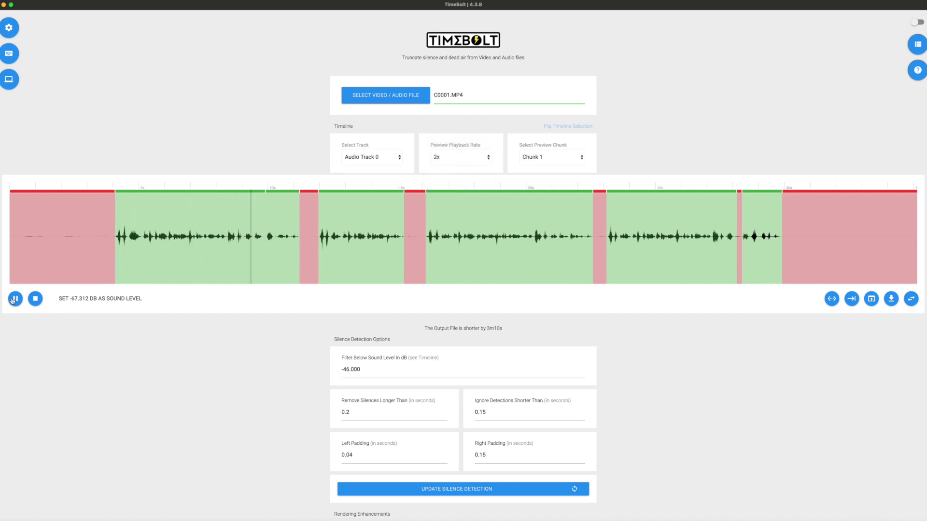
click(15, 299)
click(15, 299)
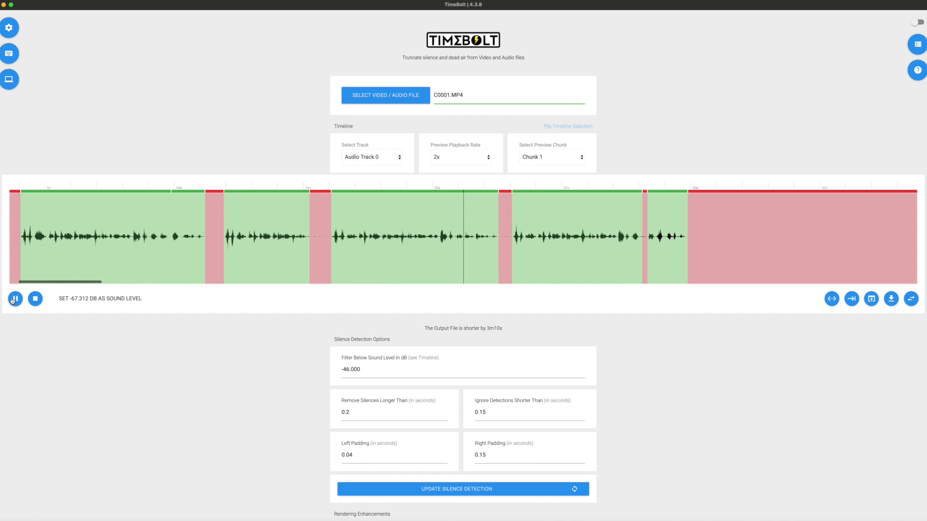
click(13, 299)
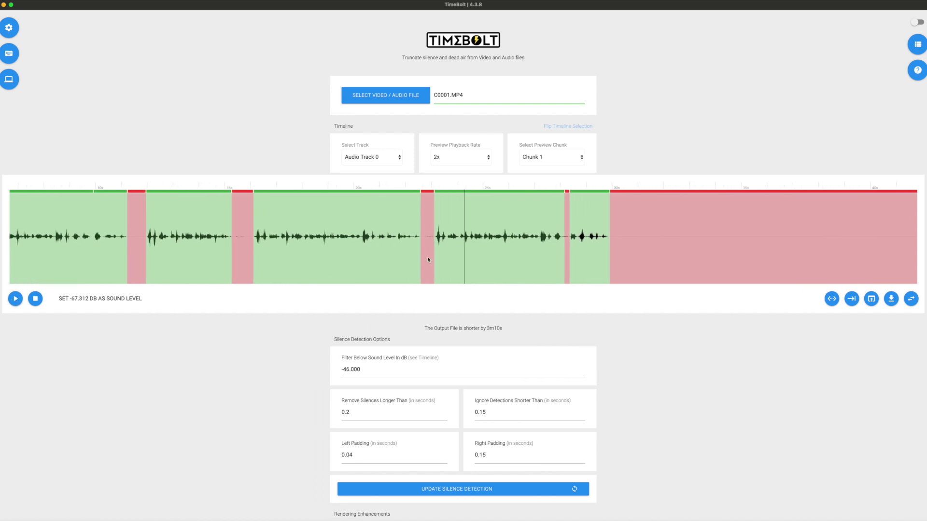
- Mark the 0:04–0:09 and ~0:10 segments plus a split-off 0:12–0:13 piece as cuts
click(75, 195)
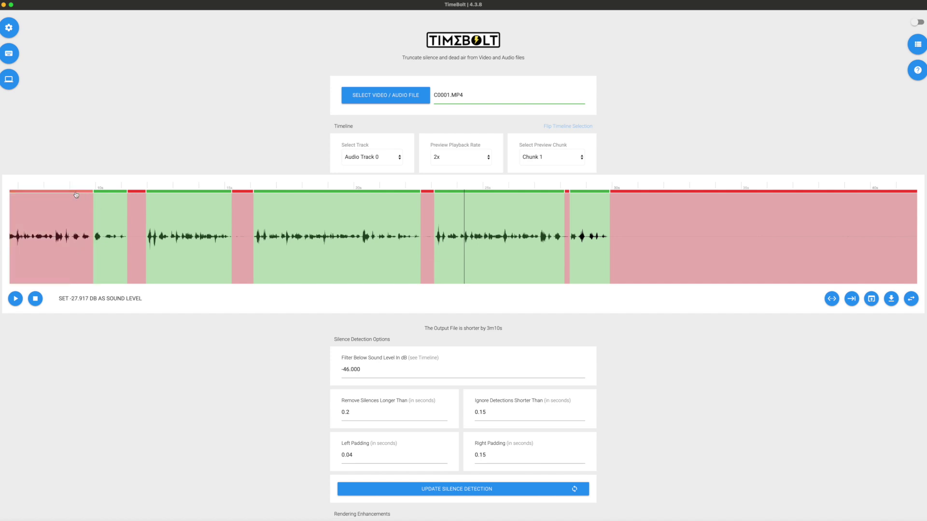
click(106, 195)
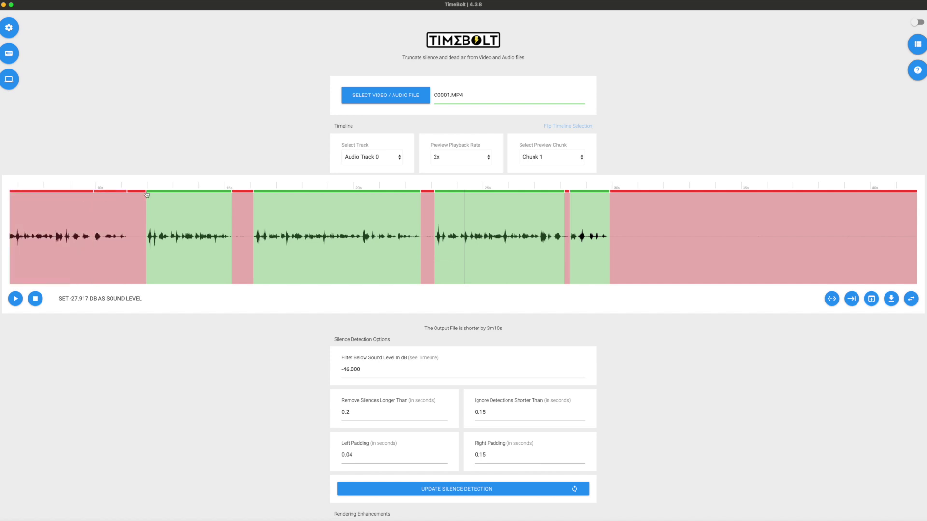
click(169, 207)
click(194, 199)
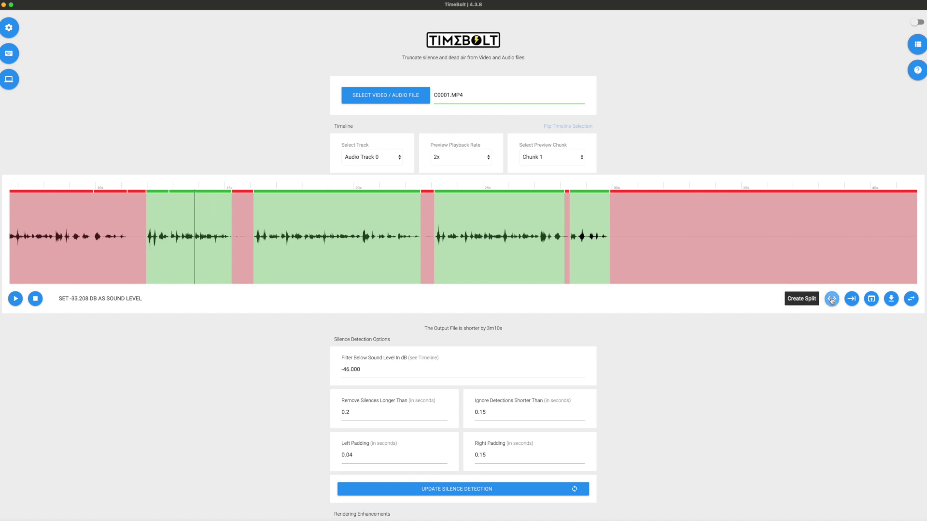
click(184, 210)
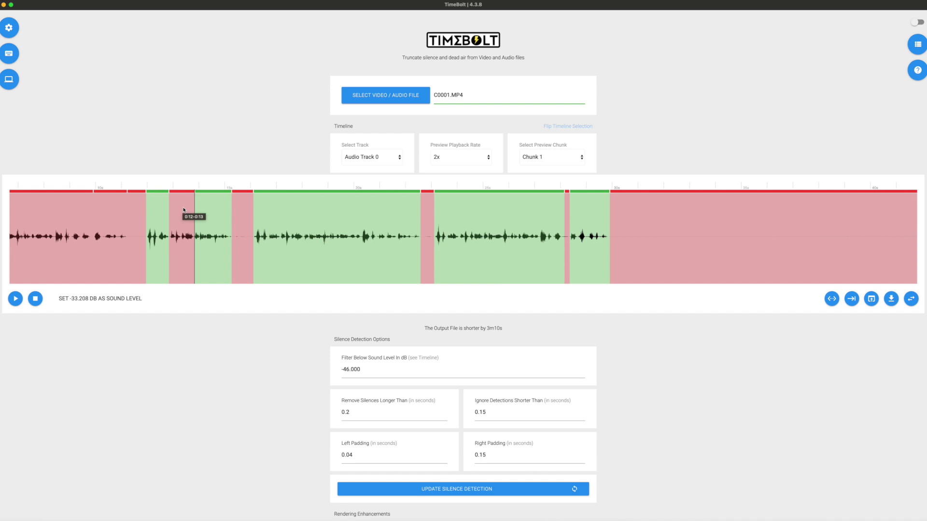
click(132, 200)
- Play the preview and mark the two remaining kept pieces before 0:16 as cuts
scroll(93, 265, left, 5)
key(space)
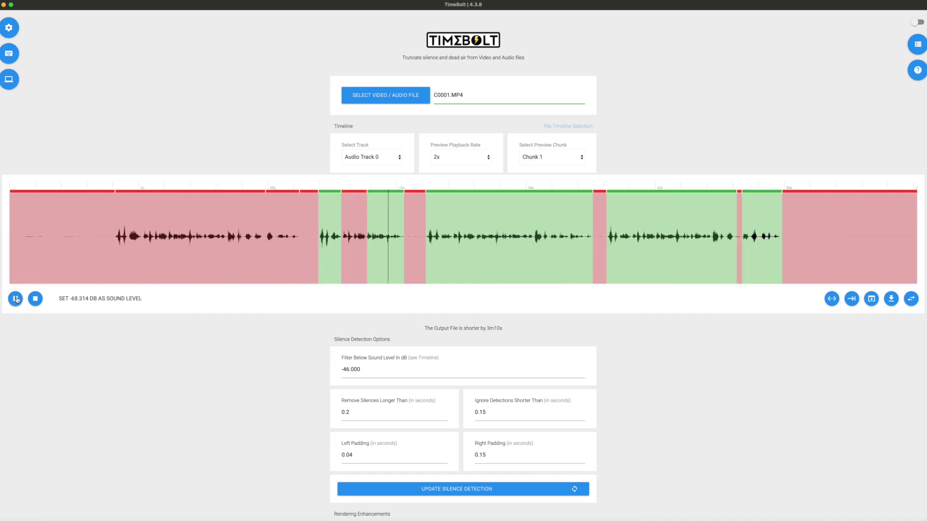
click(330, 194)
click(381, 196)
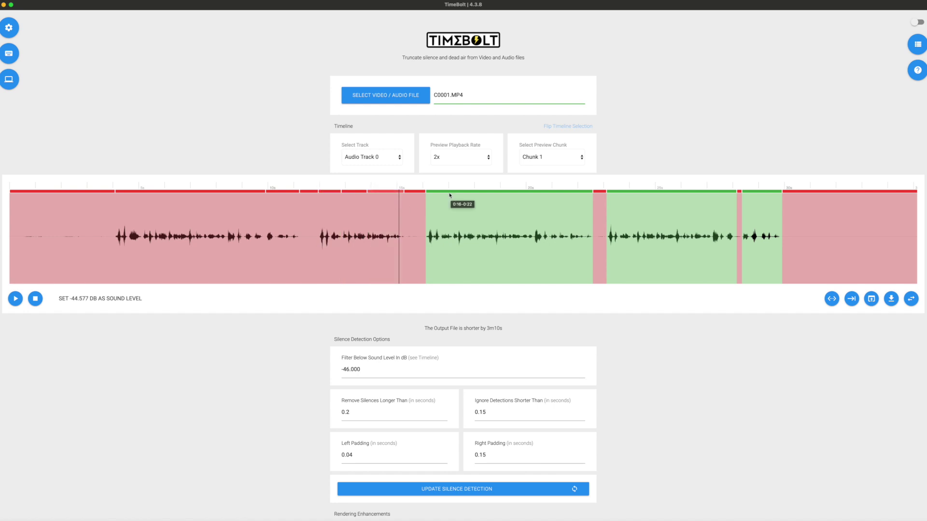
scroll(270, 242, right, 10)
scroll(270, 241, right, 15)
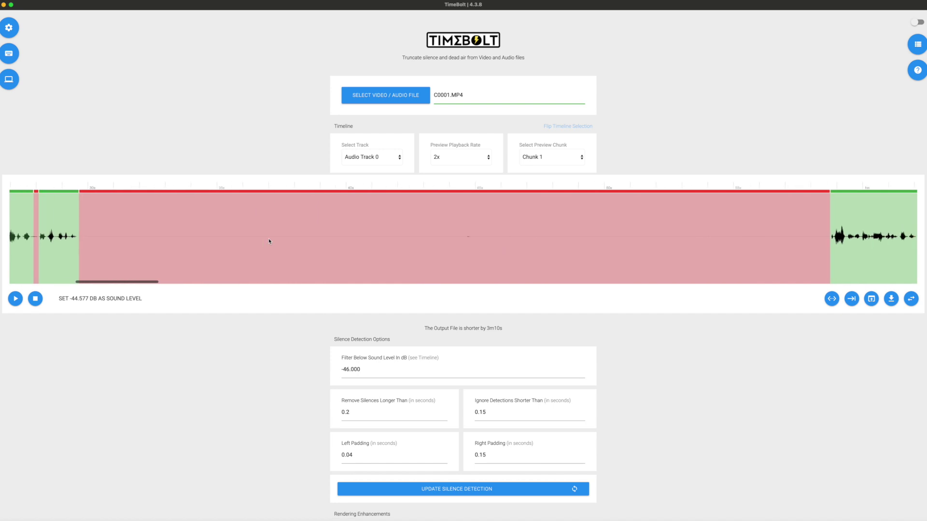
scroll(270, 242, left, 4)
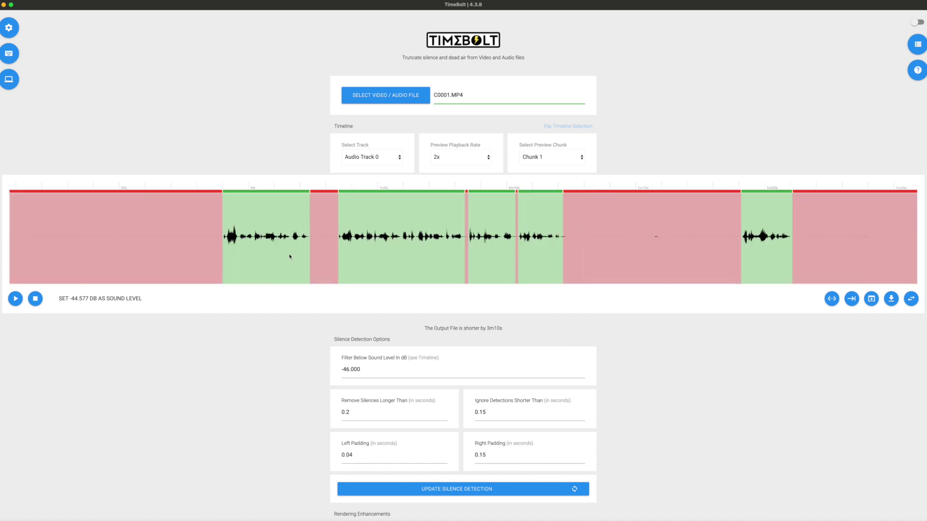
- Change the Filter Below Sound Level to -48 dB
click(349, 369)
key(BackSpace)
text(8)
- Raise the Filter Below Sound Level back to -46 dB and confirm the field
key(Up)
key(Up)
click(356, 402)
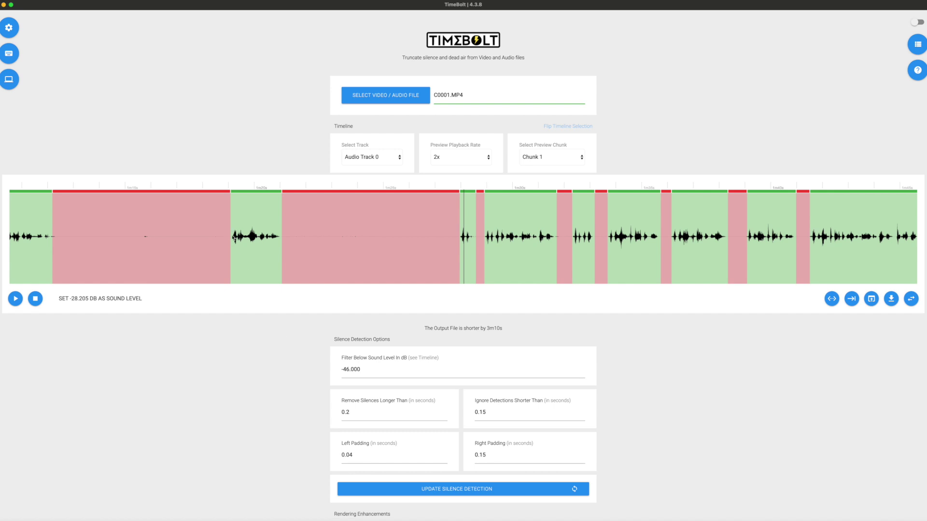
mouse_move(234, 240)
click(481, 455)
drag(481, 454, 487, 454)
key(BackSpace)
mouse_move(278, 240)
drag(478, 455, 503, 442)
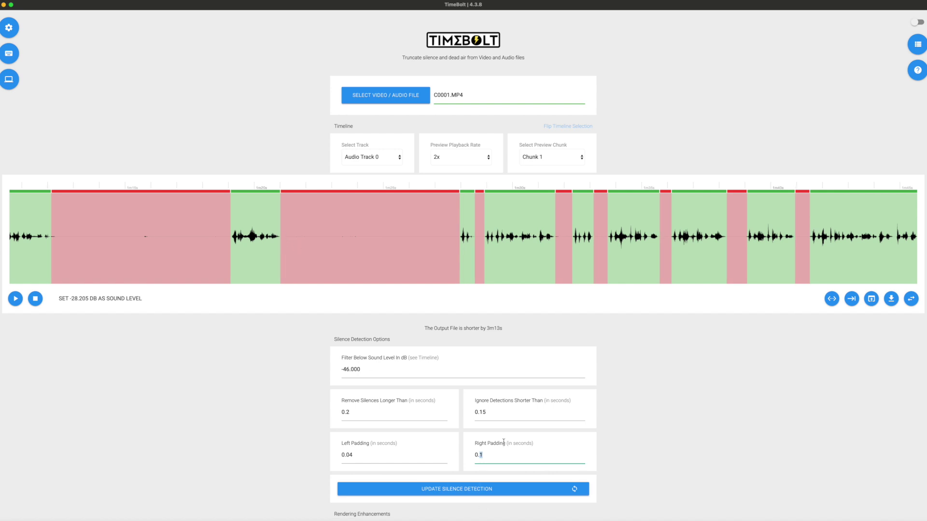
key(BackSpace)
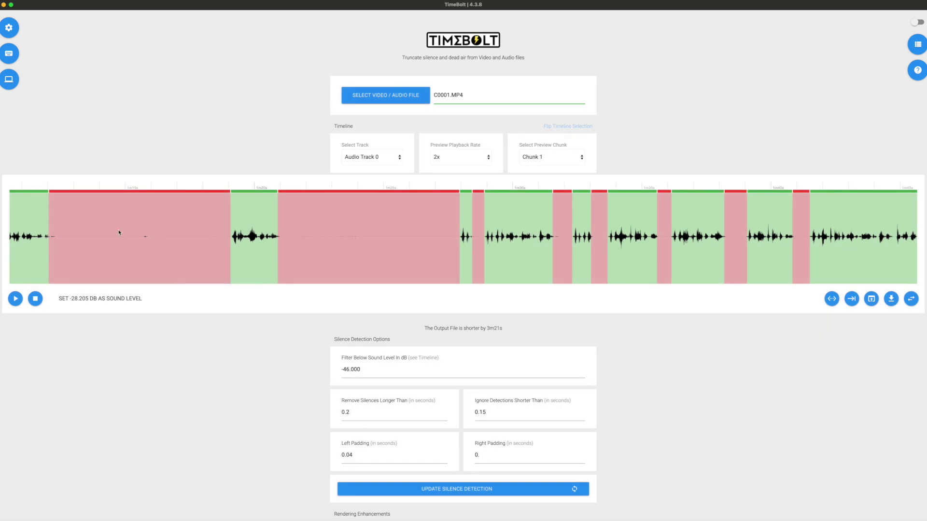
scroll(296, 230, right, 15)
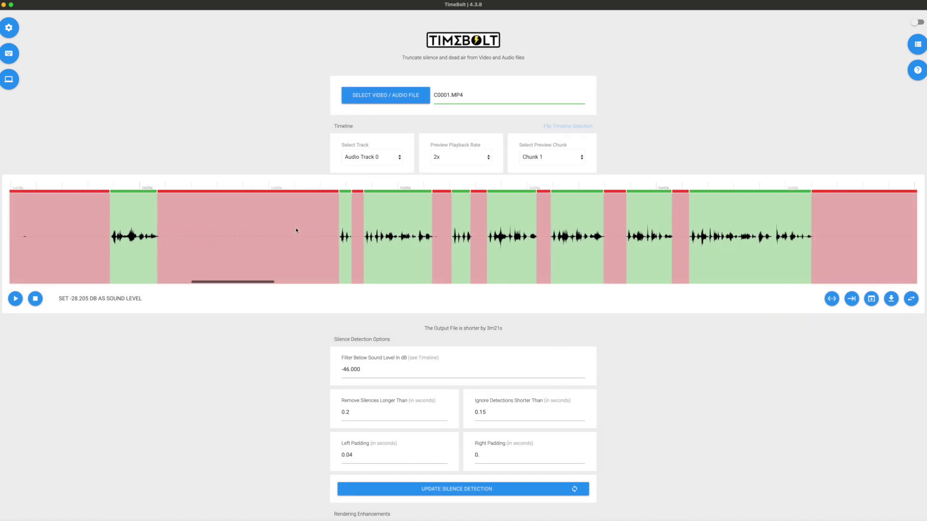
scroll(585, 237, right, 10)
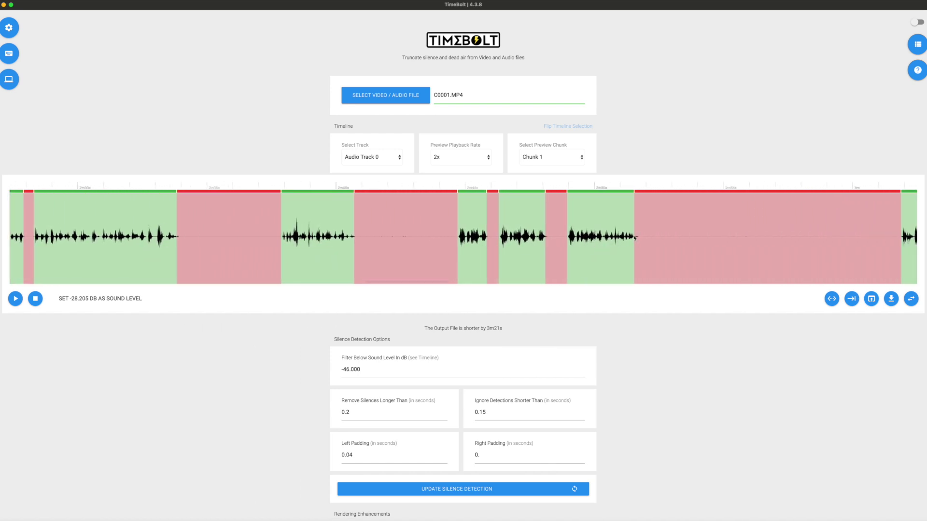
scroll(610, 239, right, 2)
click(584, 202)
scroll(338, 217, right, 10)
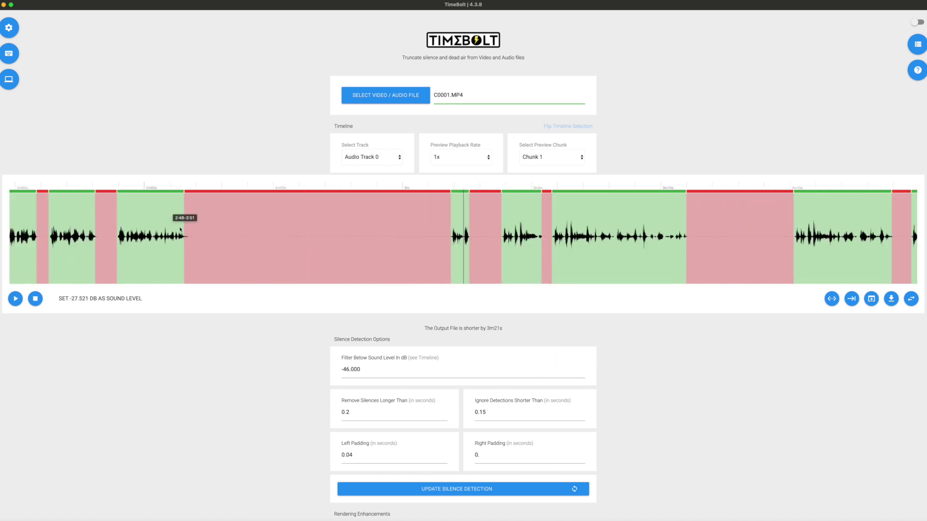
scroll(159, 228, right, 3)
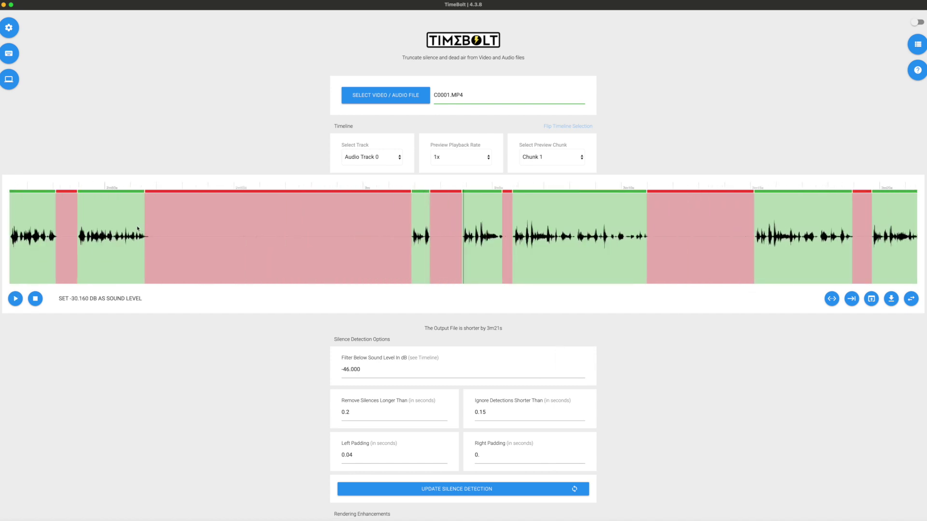
click(507, 455)
text(0.15)
click(474, 490)
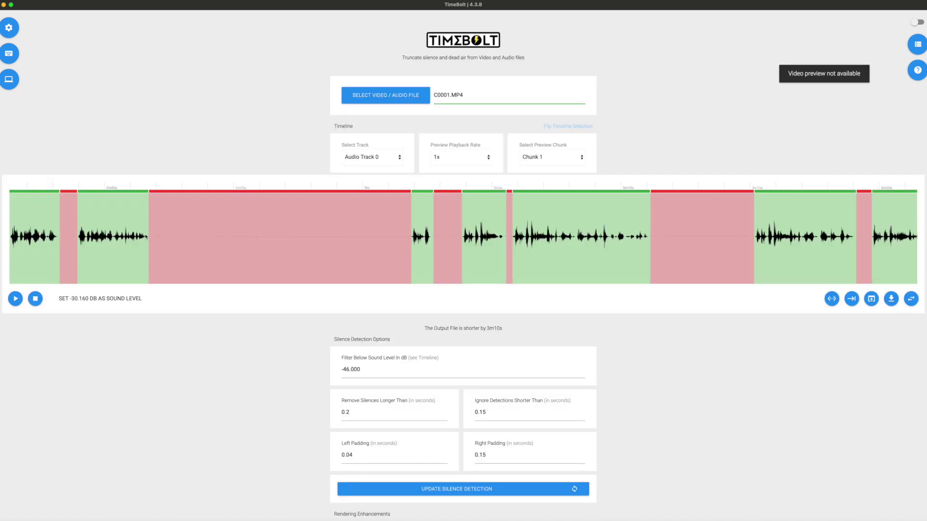
scroll(131, 217, left, 3)
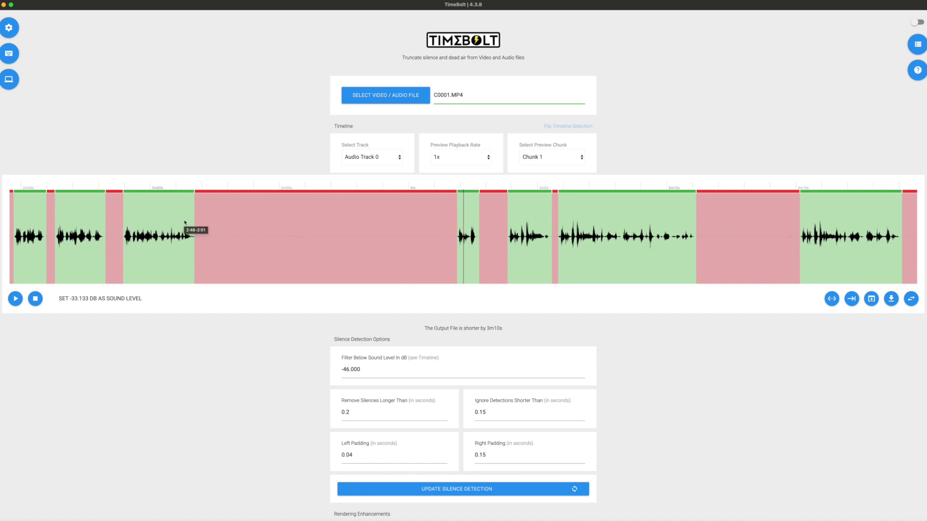
scroll(370, 337, down, 5)
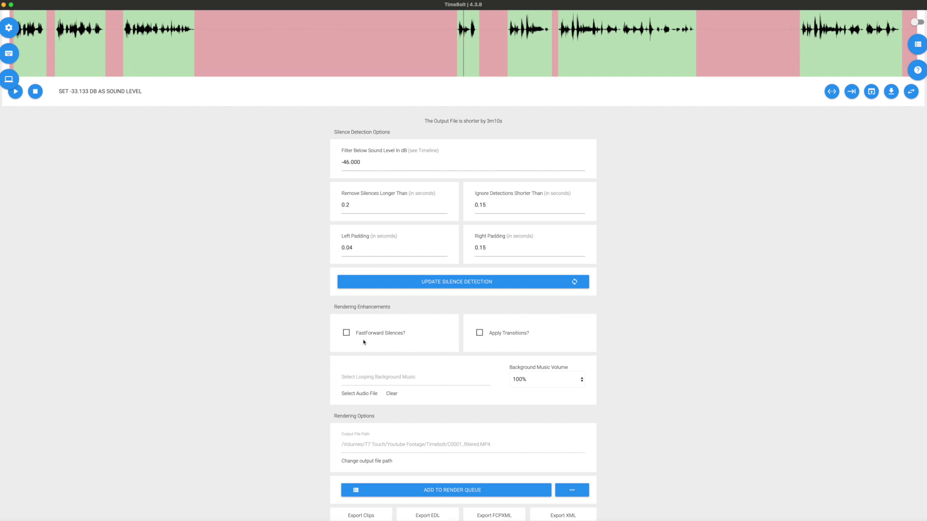
scroll(364, 342, up, 3)
click(348, 428)
scroll(396, 430, down, 3)
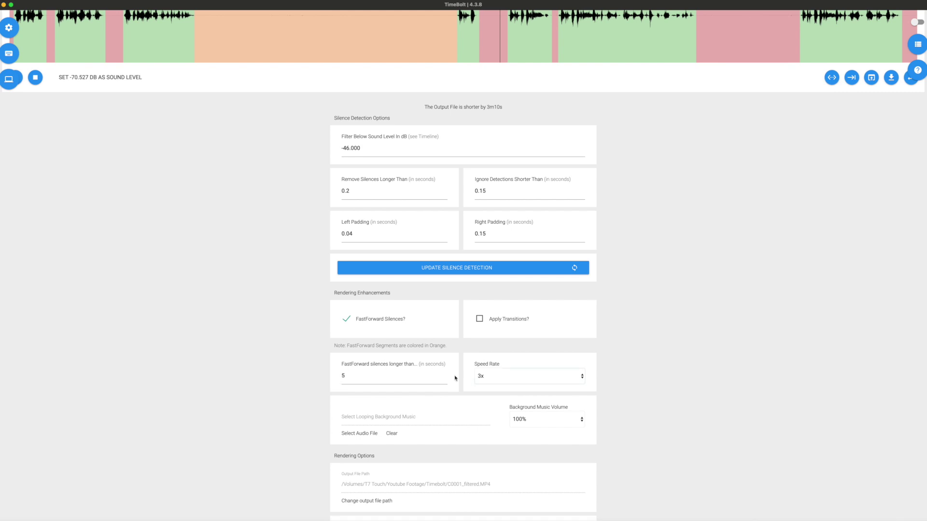
click(487, 377)
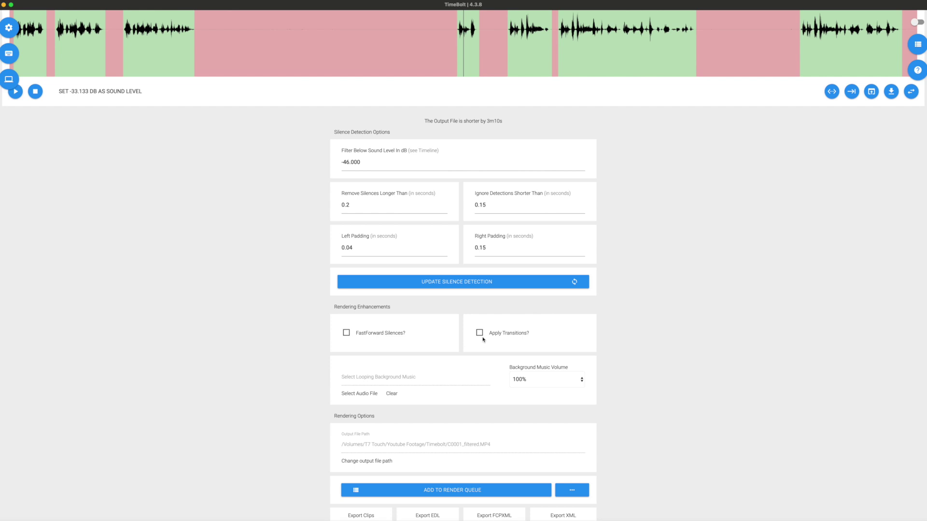
- Try enabling Apply Transitions and look at the available transition styles
click(480, 333)
click(391, 386)
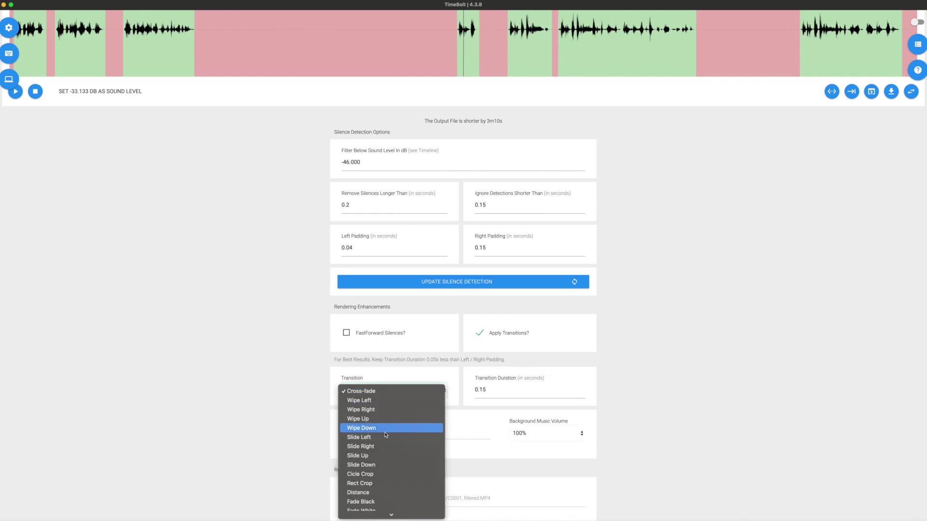
scroll(391, 432, down, 5)
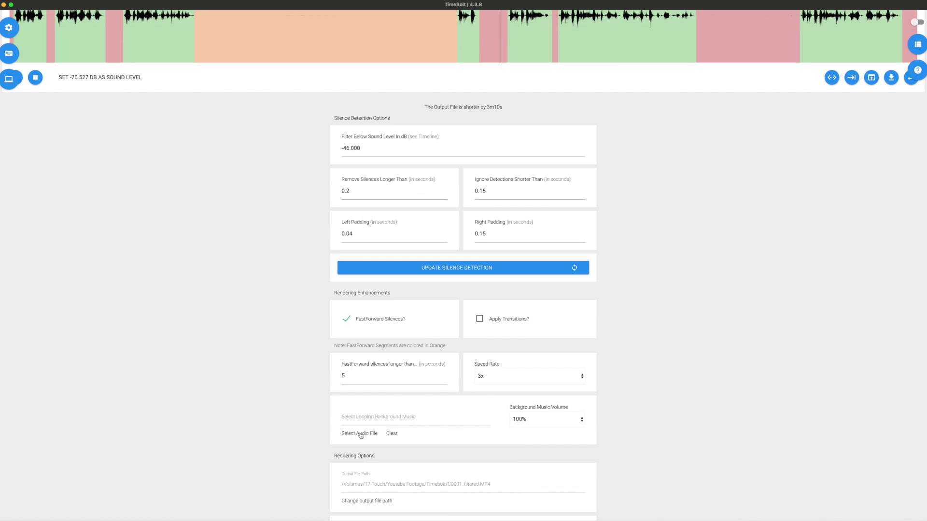
- Set the Background Music Volume to 10%
click(522, 423)
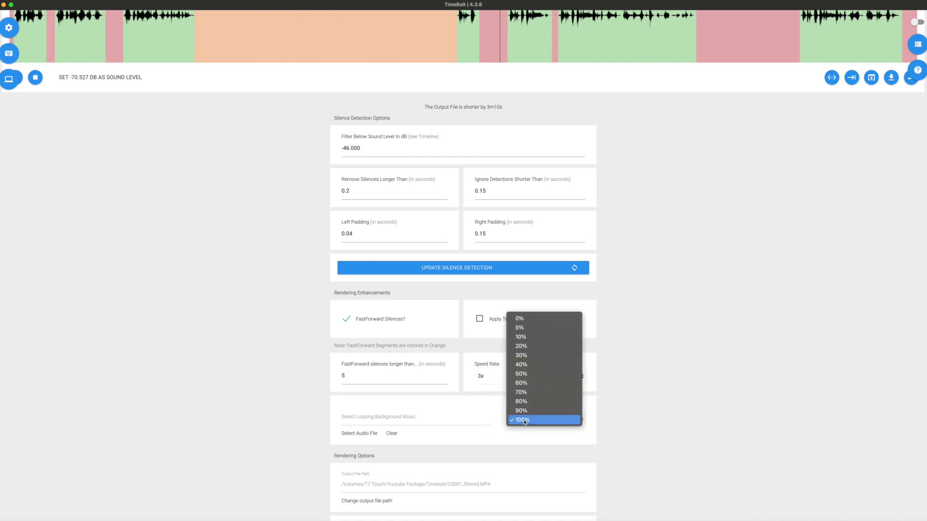
click(533, 340)
scroll(369, 420, down, 3)
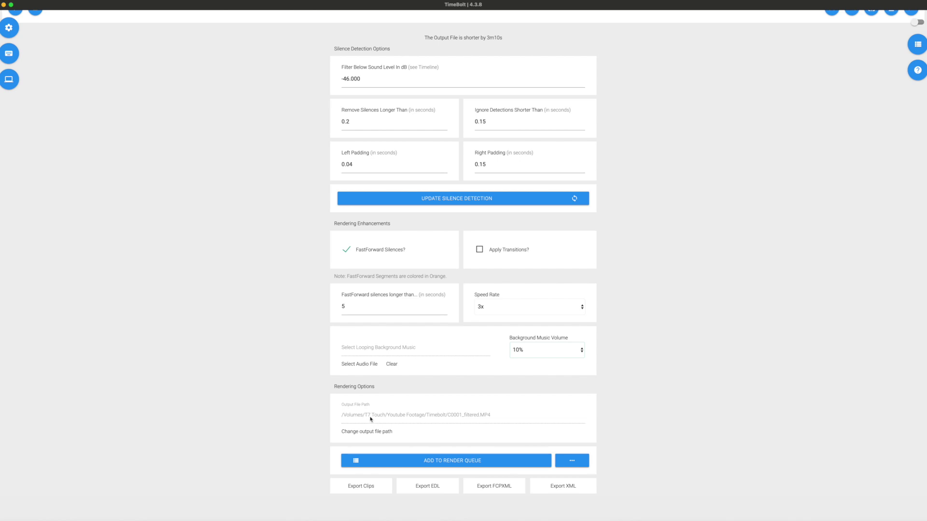
- Flip the green 0:02–0:09 chunk on the timeline to removed
scroll(391, 435, up, 1)
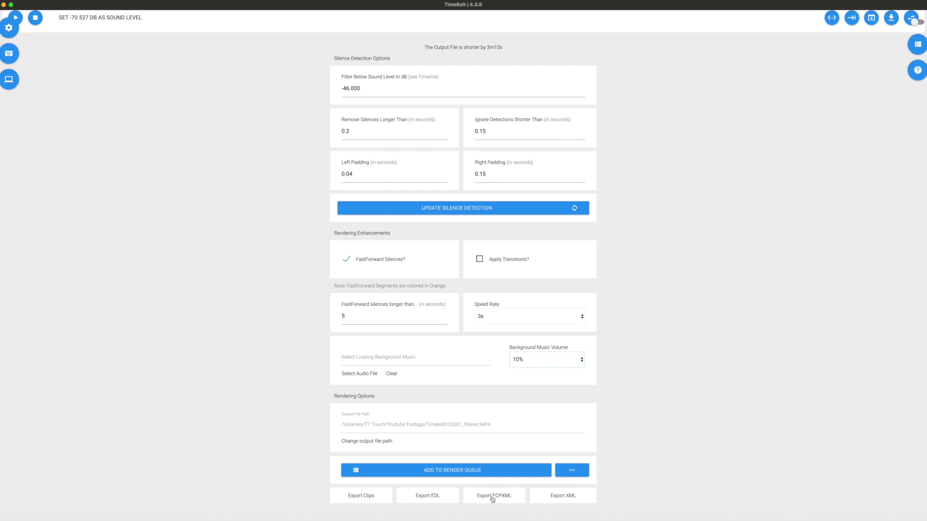
scroll(488, 420, up, 6)
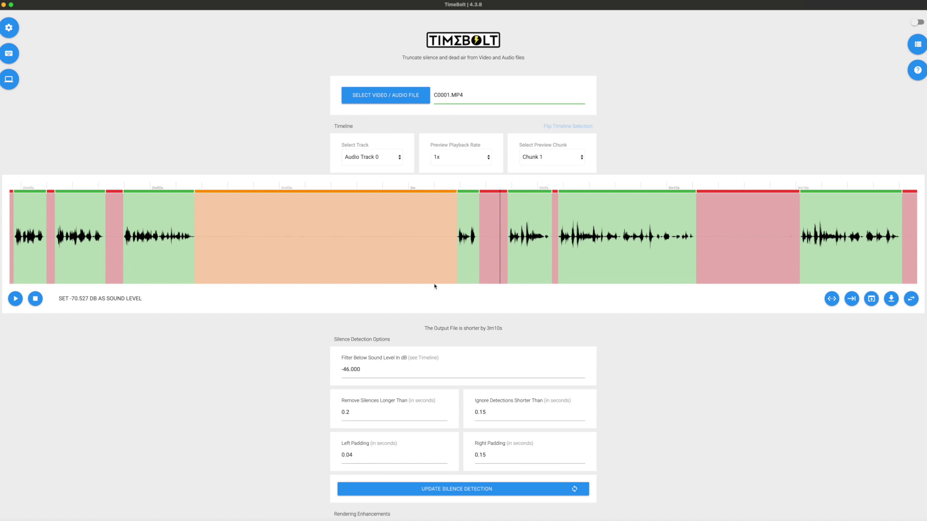
scroll(293, 223, down, 2)
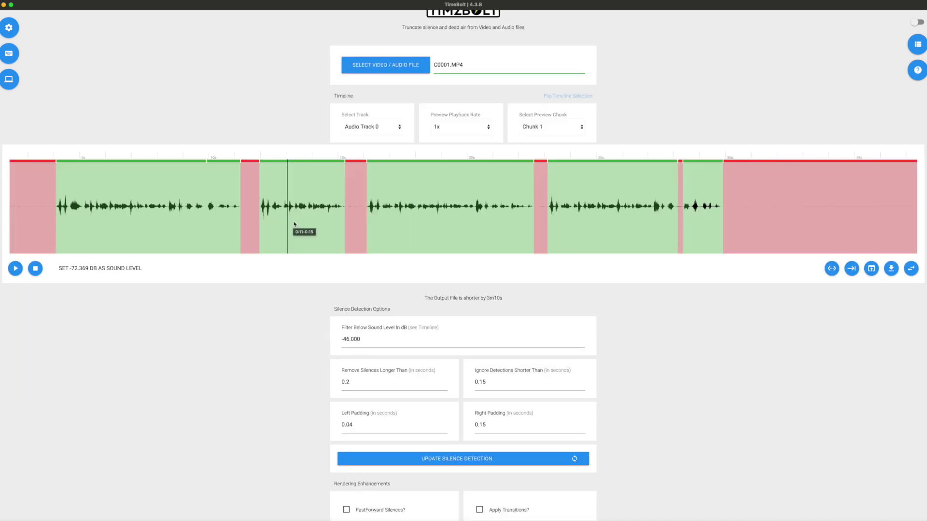
click(120, 166)
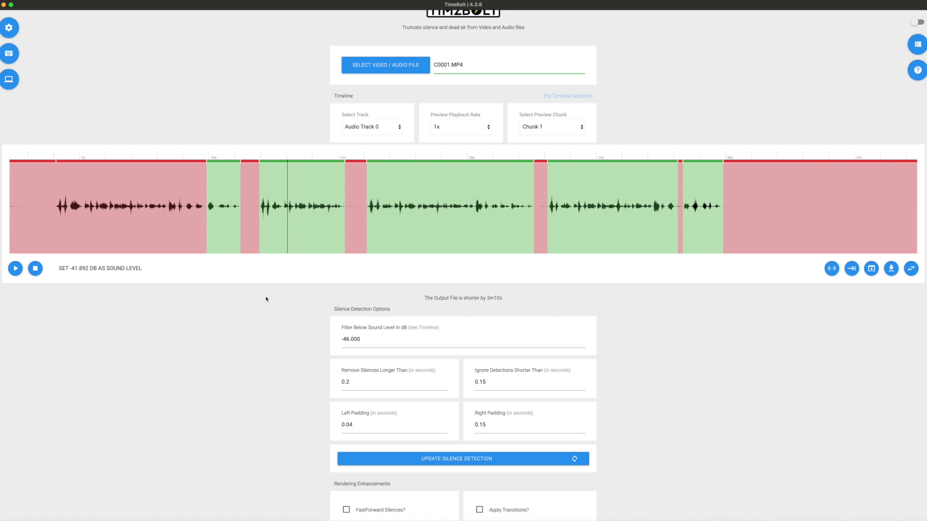
scroll(566, 480, down, 5)
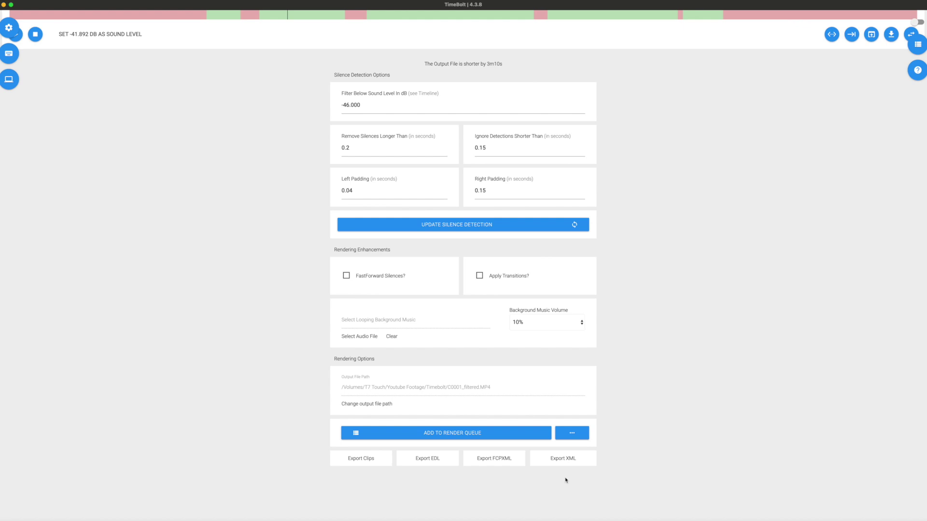
- Export the edit as C0001.MP4.25.00.fcpxml and reveal the file in Finder
click(496, 459)
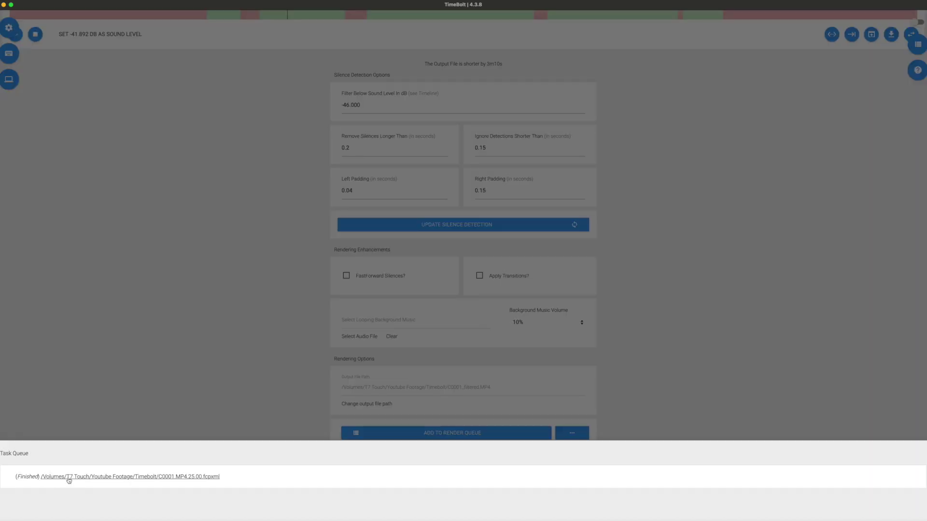
click(183, 477)
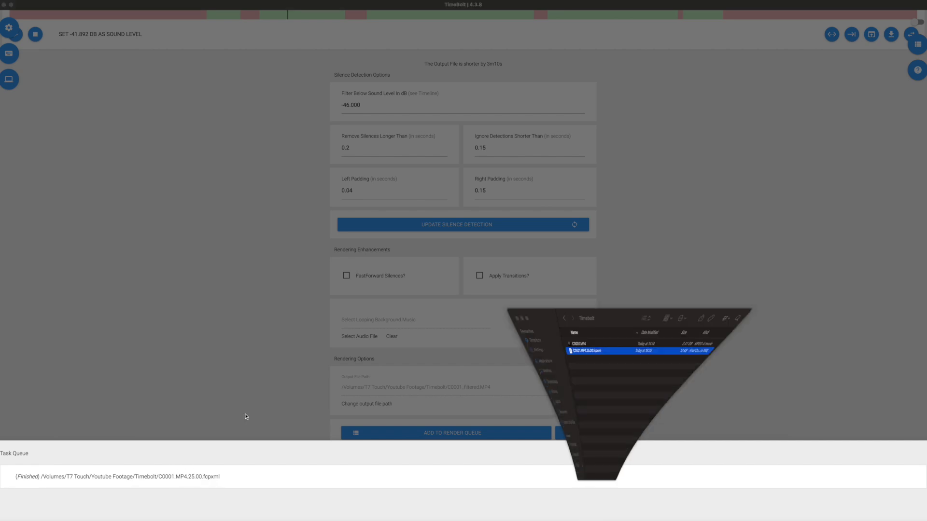
mouse_move(368, 509)
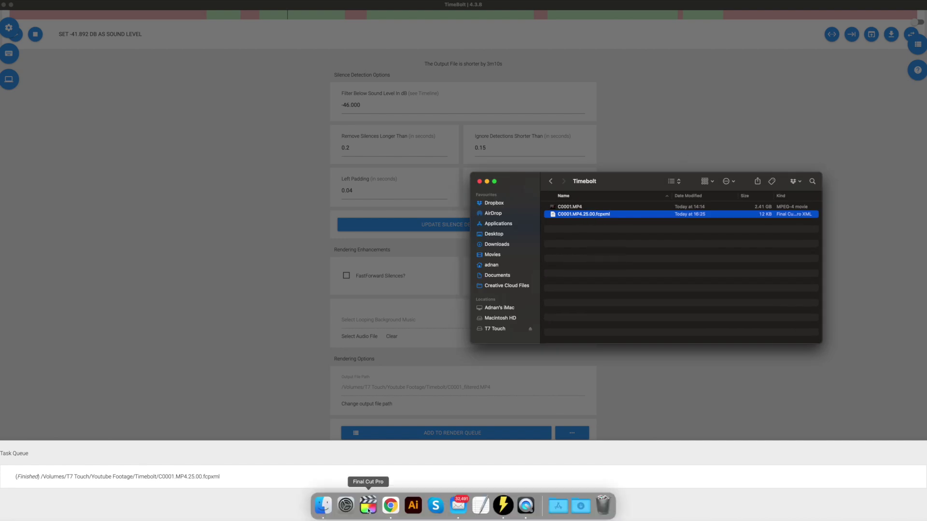
- Import C0001.MP4.25.00.fcpxml into Final Cut Pro's Timebolt event via File > Import > XML
click(368, 507)
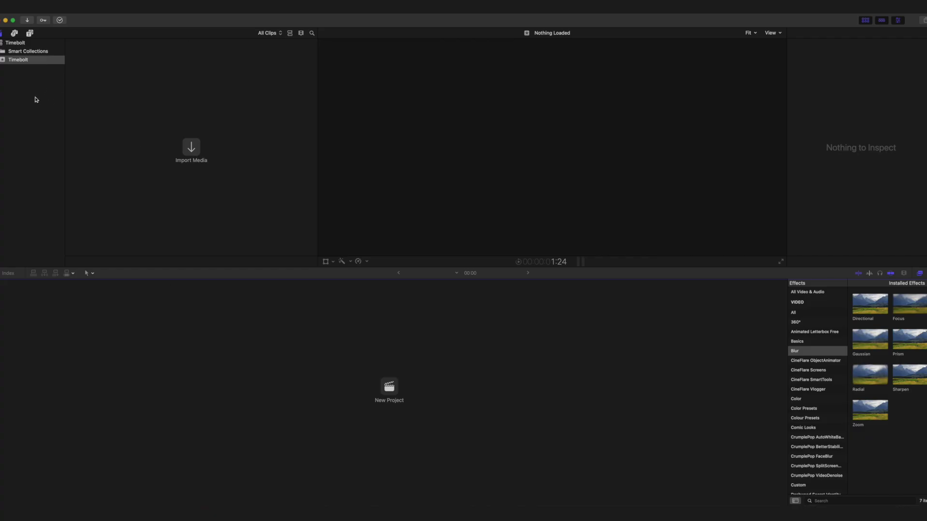
click(18, 59)
click(54, 6)
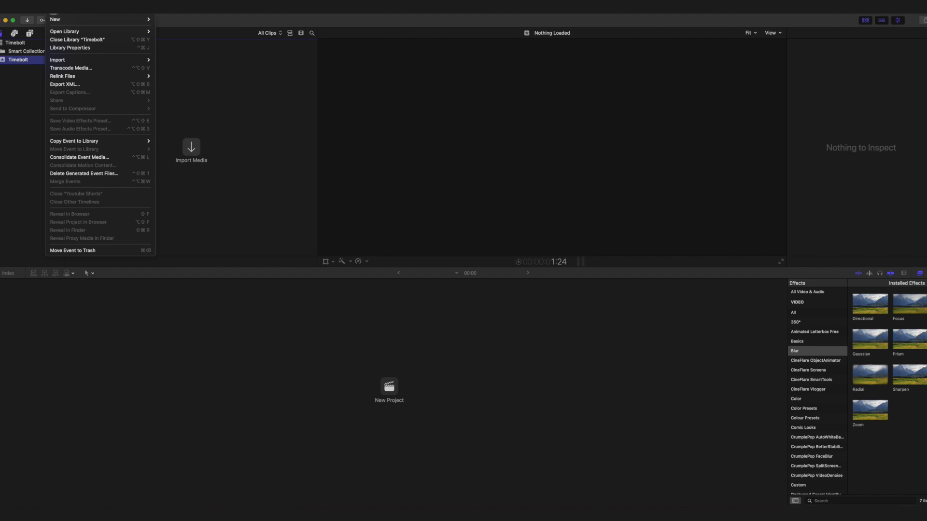
mouse_move(76, 60)
click(174, 92)
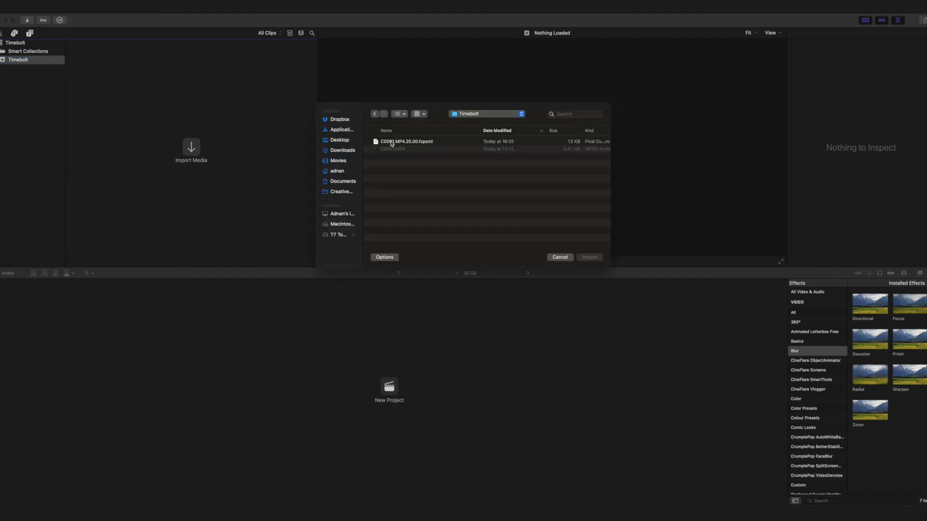
double_click(392, 144)
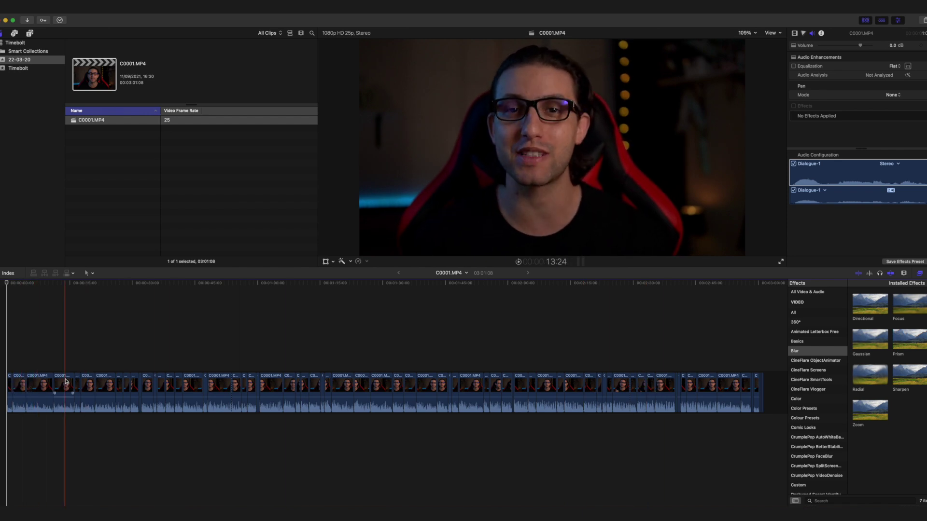
key(s)
click(27, 392)
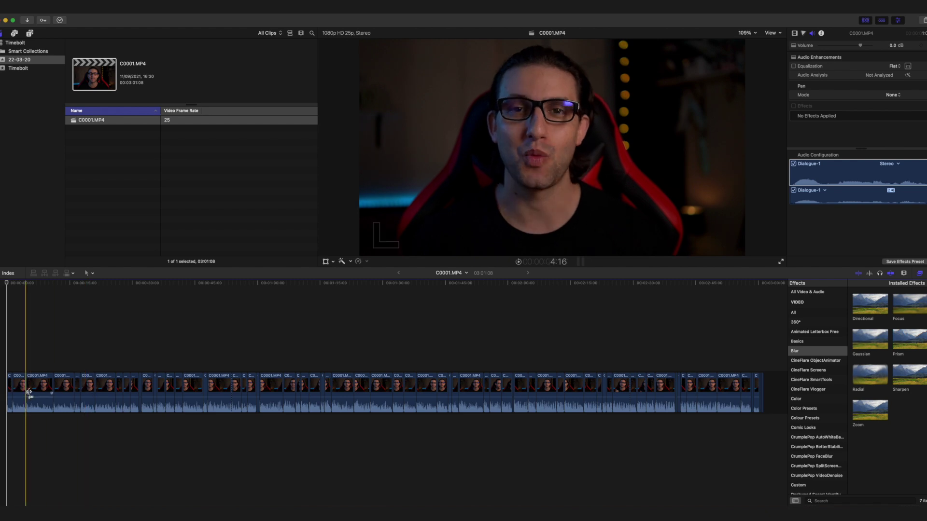
key(space)
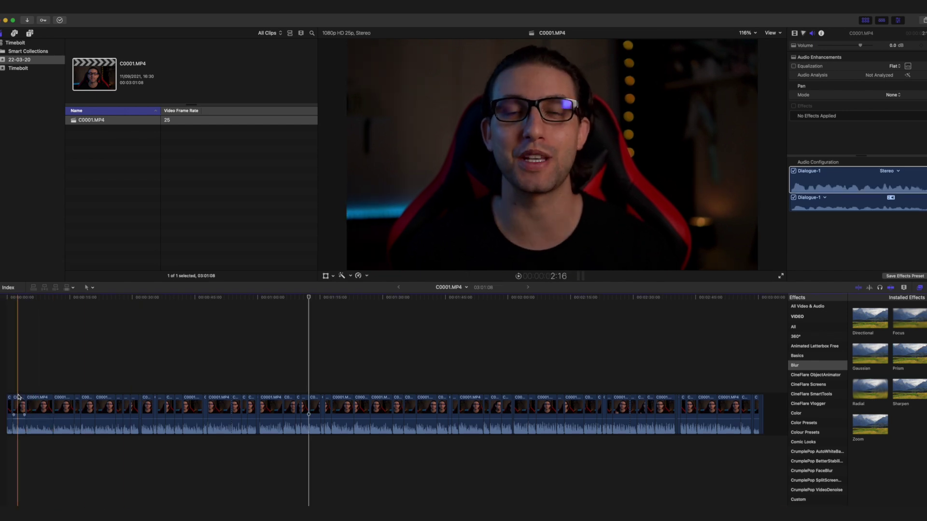
drag(51, 404, 61, 405)
click(29, 408)
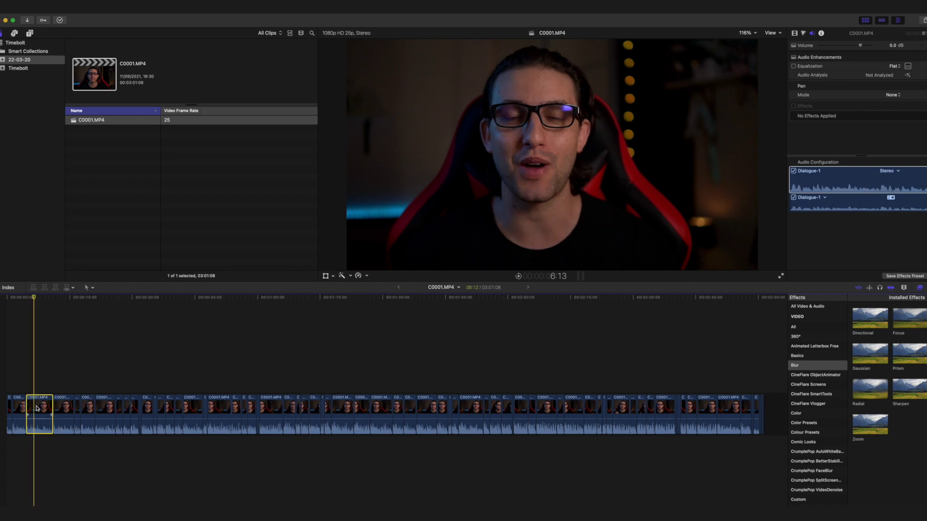
key(Delete)
key(super+z)
key(super+z)
key(l)
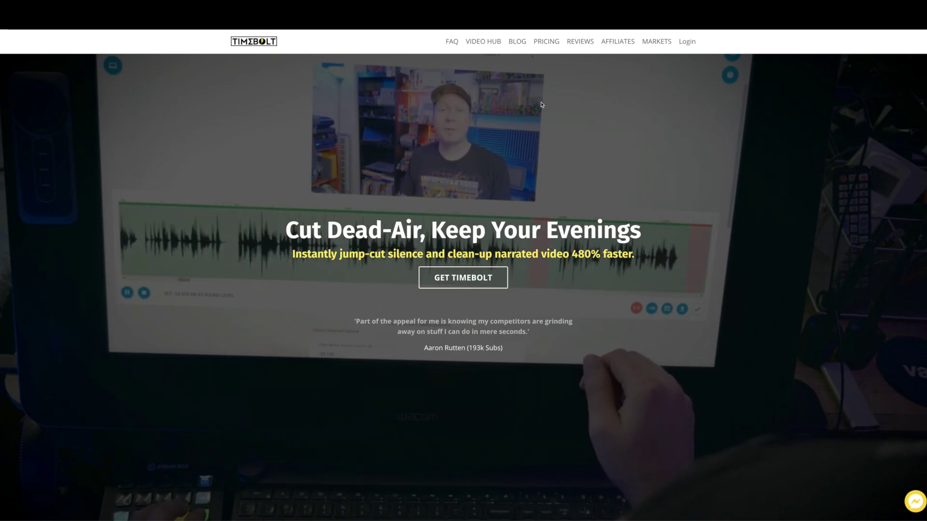
- Go to the TimeBolt pricing page and highlight the Paid plan's $247 lifetime price
click(545, 43)
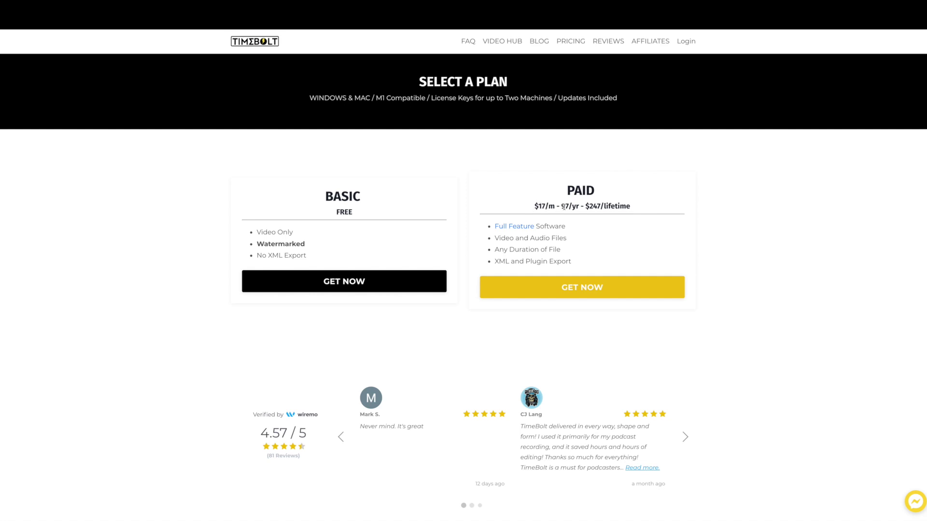
mouse_move(585, 206)
mouse_down()
mouse_move(604, 207)
mouse_move(598, 215)
mouse_up()
click(599, 206)
- Start checkout for the Paid plan and select the Lifetime $247 pricing option
click(584, 292)
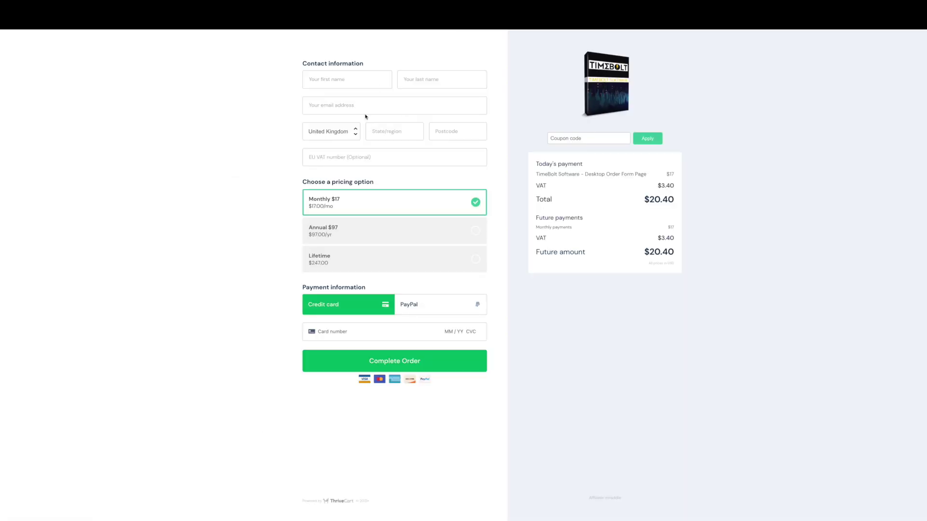
click(332, 230)
click(338, 255)
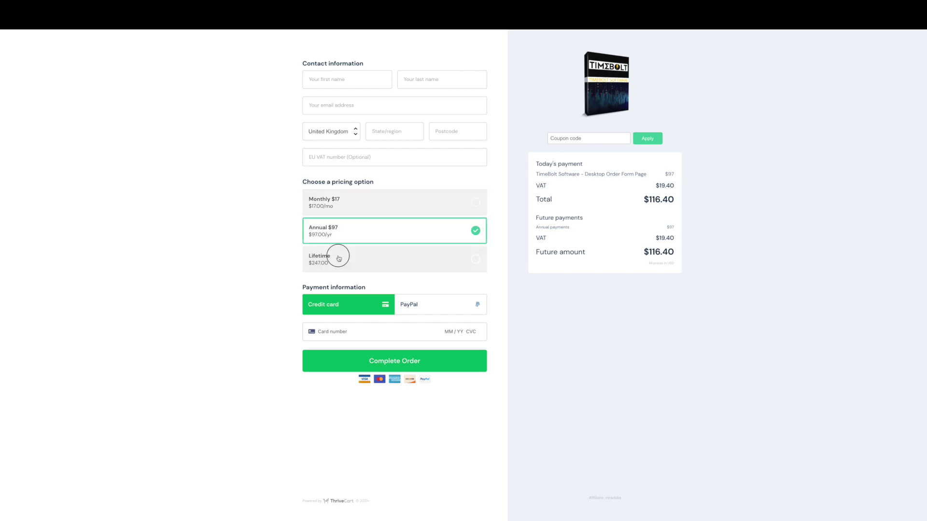
- Apply coupon ADDIE20, bringing the total to $237.12
click(567, 138)
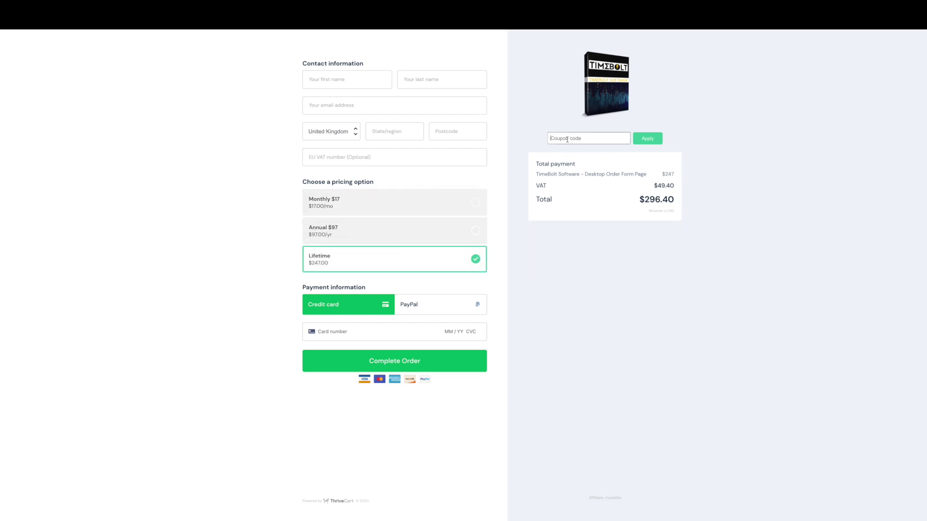
text(ADDIE20)
key(Return)
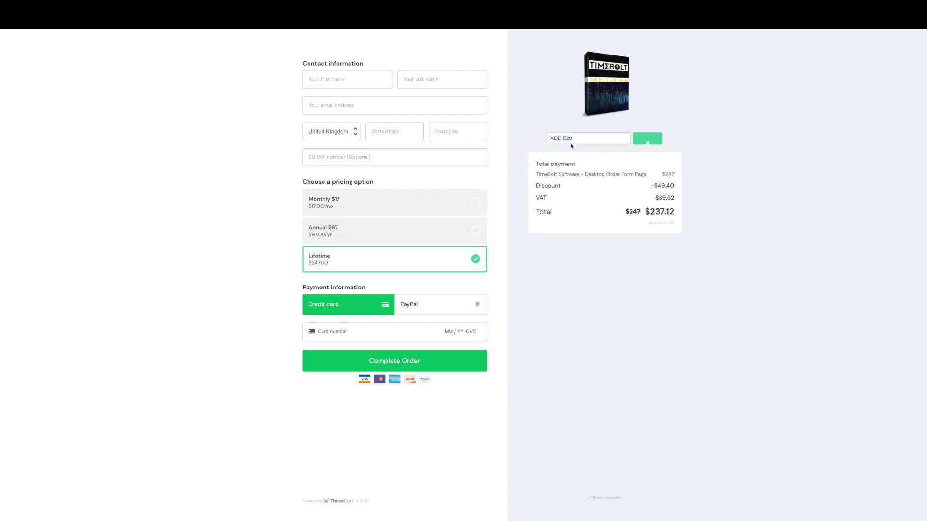